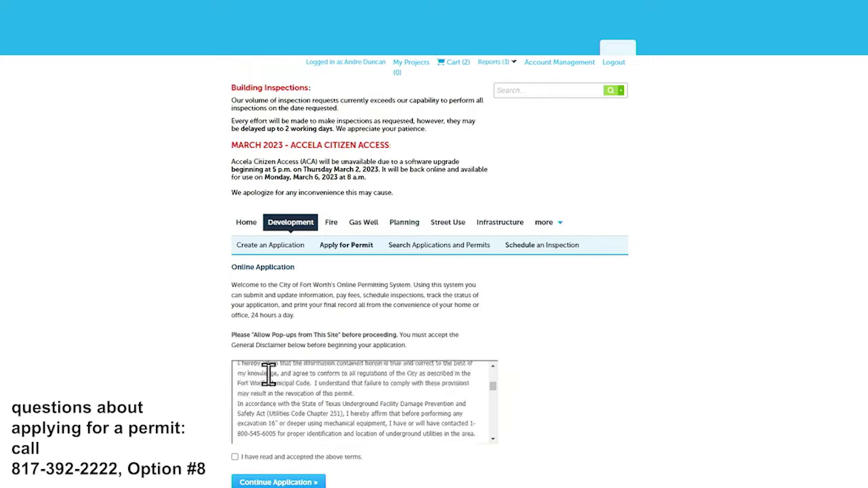
Accept the general disclaimer and continue to the record types.
left_click(279, 456)
left_click(279, 483)
Choose Commercial New Building Permit under Building Permits and continue the application.
scroll(407, 339, "down", 3)
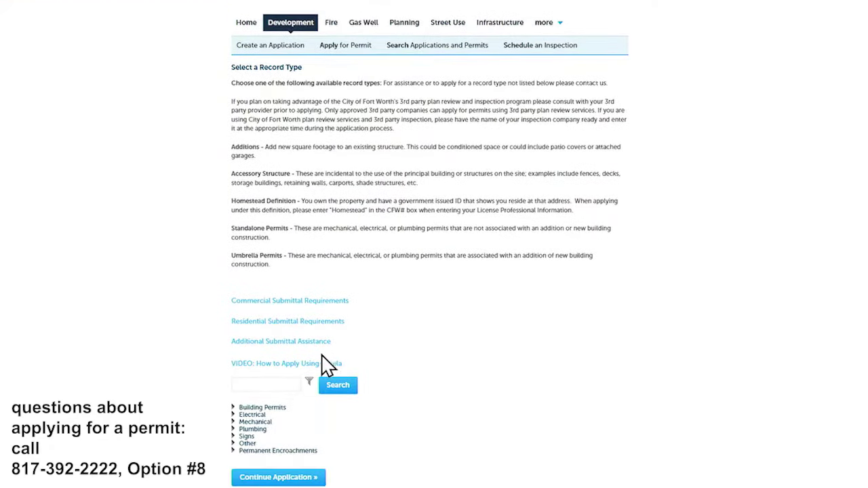
left_click(268, 408)
scroll(407, 407, "down", 1)
scroll(406, 407, "down", 1)
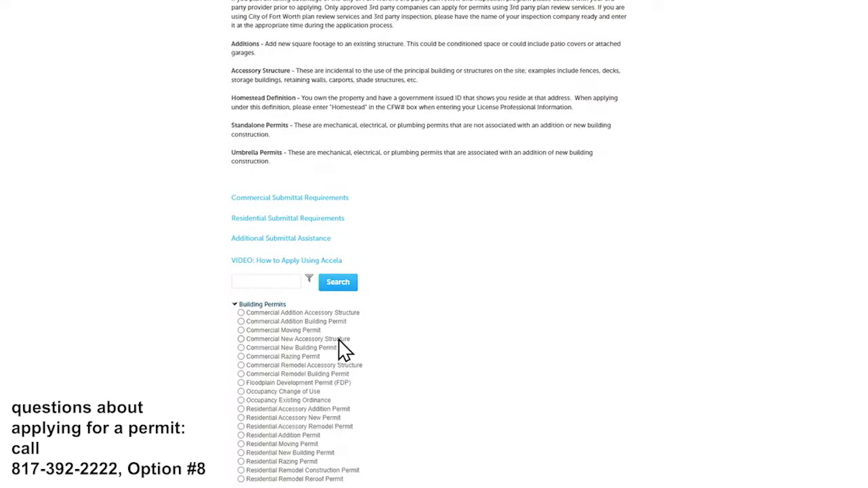
scroll(407, 387, "down", 2)
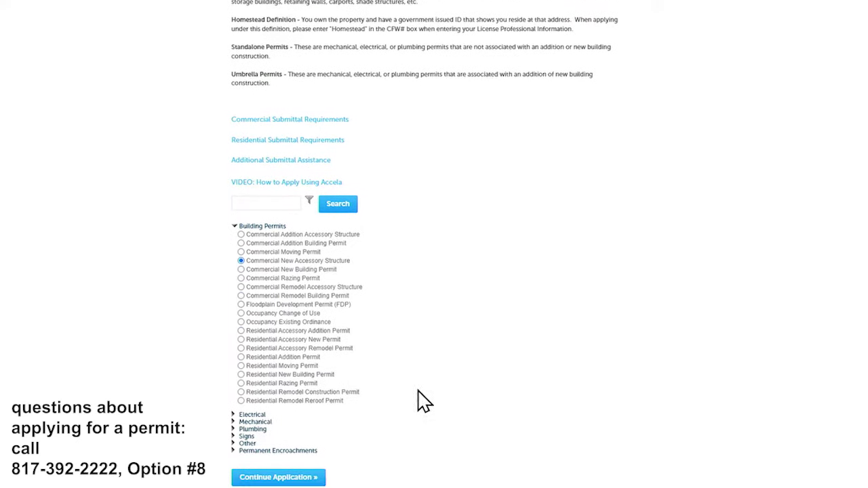
left_click(312, 479)
Search for 200 Texas St and select the first result, with parcel 101763 and City of Fort Worth as owner.
scroll(277, 262, "down", 3)
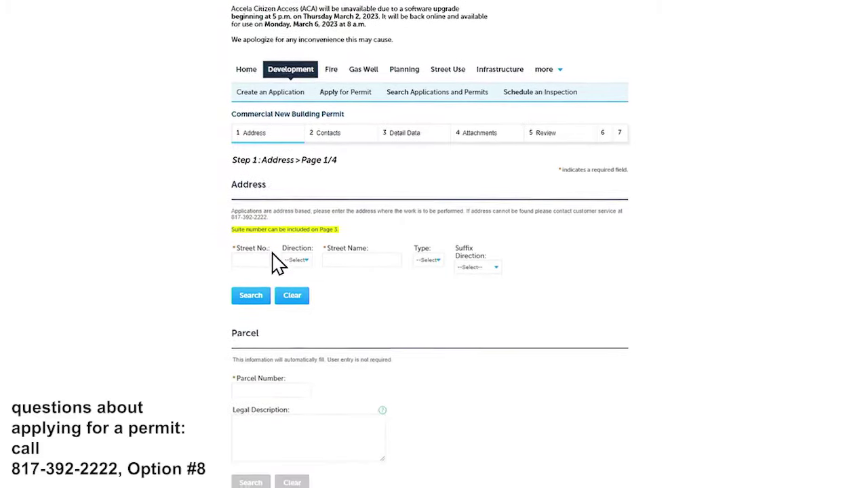
left_click(262, 258)
scroll(434, 194, "down", 2)
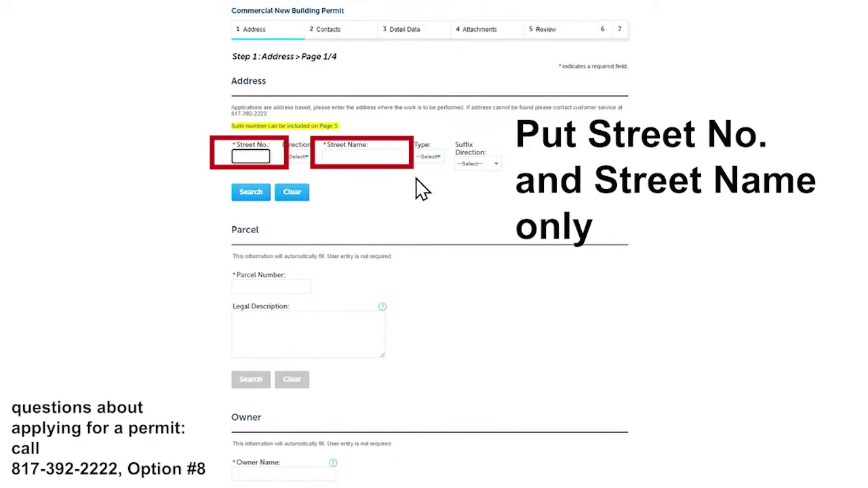
key("Tab")
key("Tab")
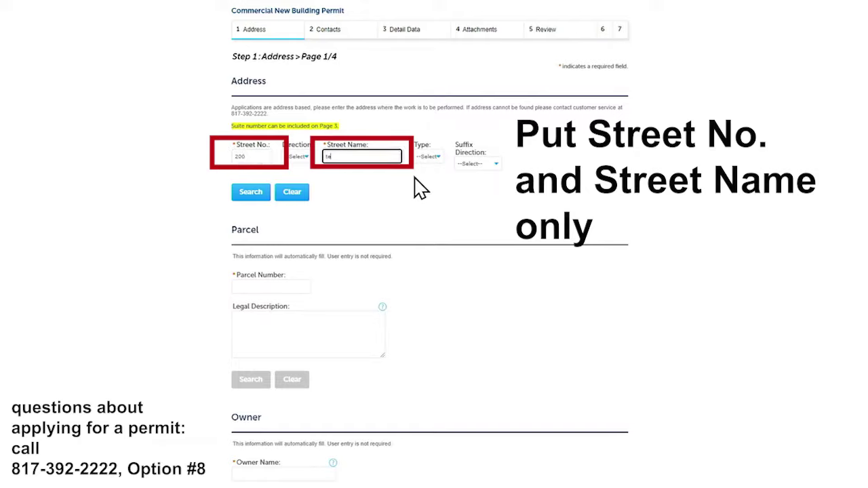
left_click(241, 192)
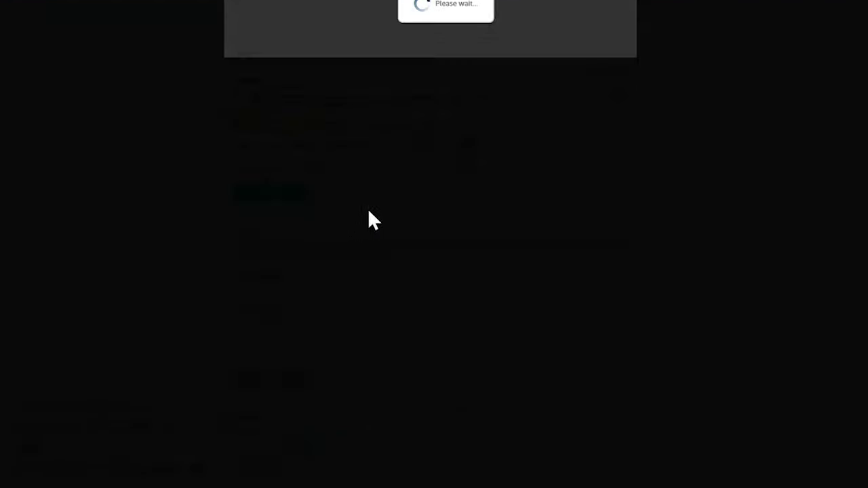
scroll(296, 217, "down", 1)
left_click(240, 206)
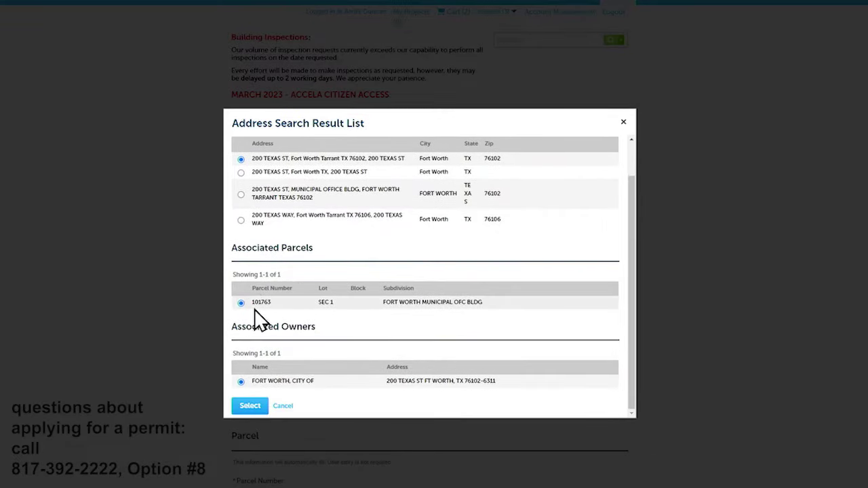
left_click(242, 411)
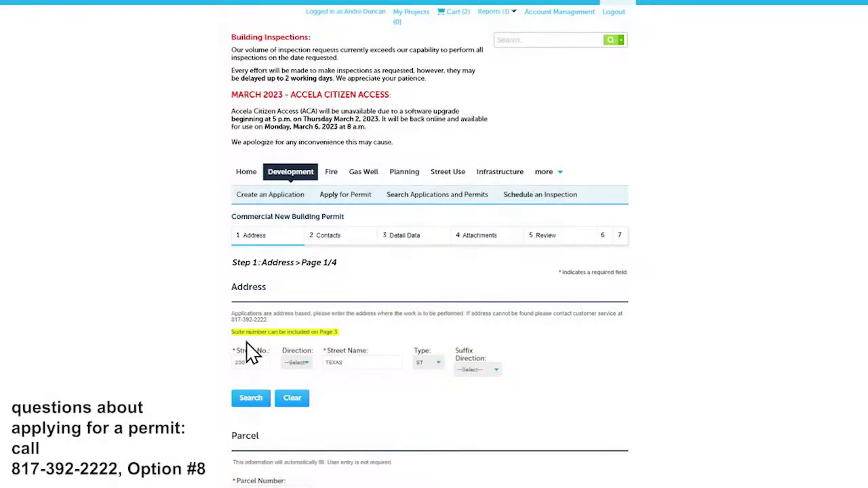
scroll(245, 305, "down", 4)
scroll(243, 296, "down", 3)
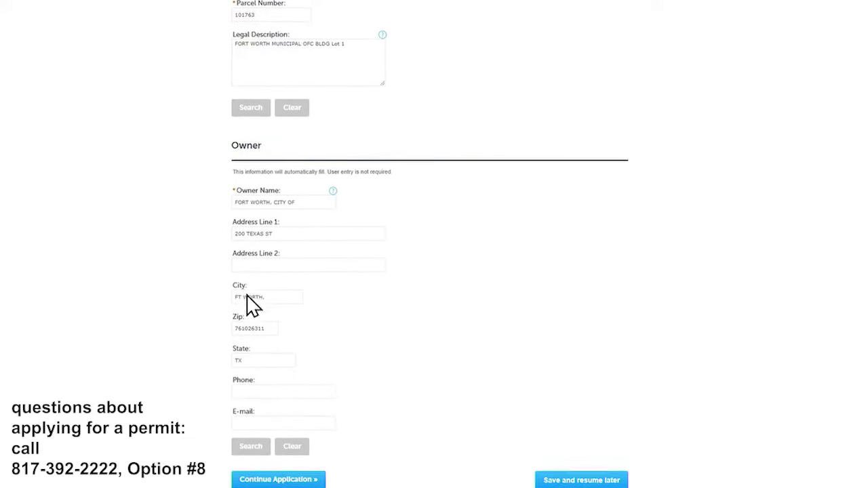
Move to the Contacts step and add the HOMESTEAD contractor through the Licensed Professional lookup.
left_click(278, 482)
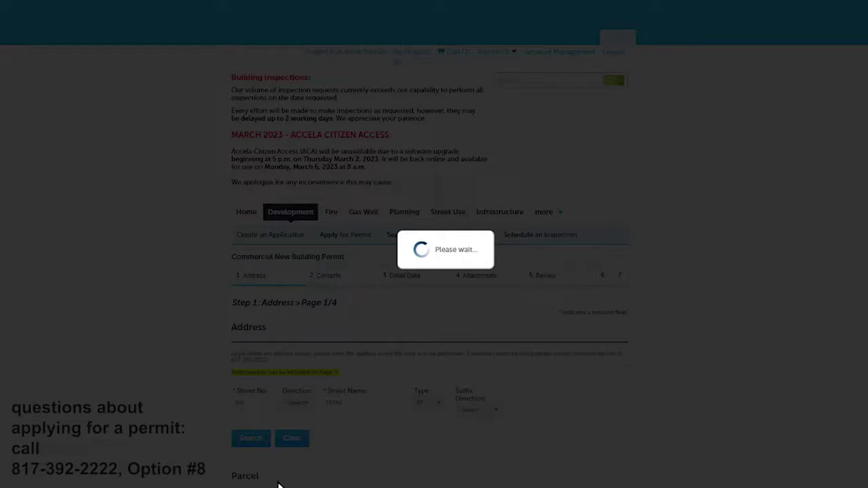
scroll(177, 190, "down", 3)
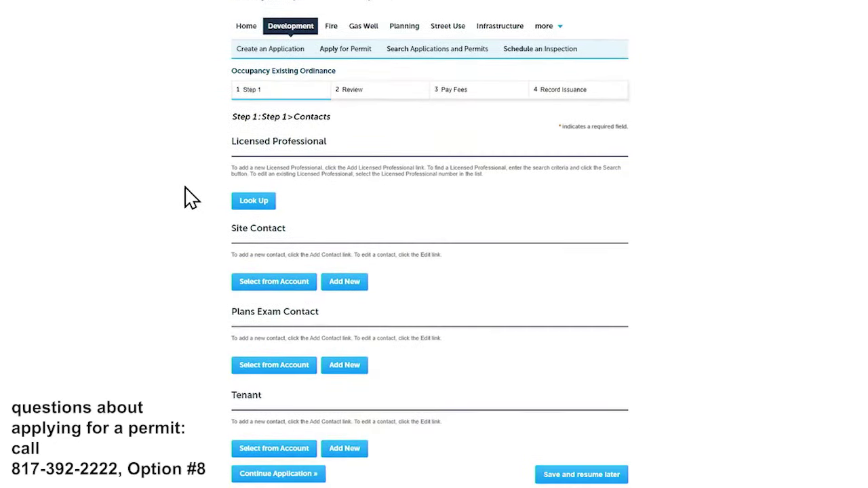
left_click(242, 203)
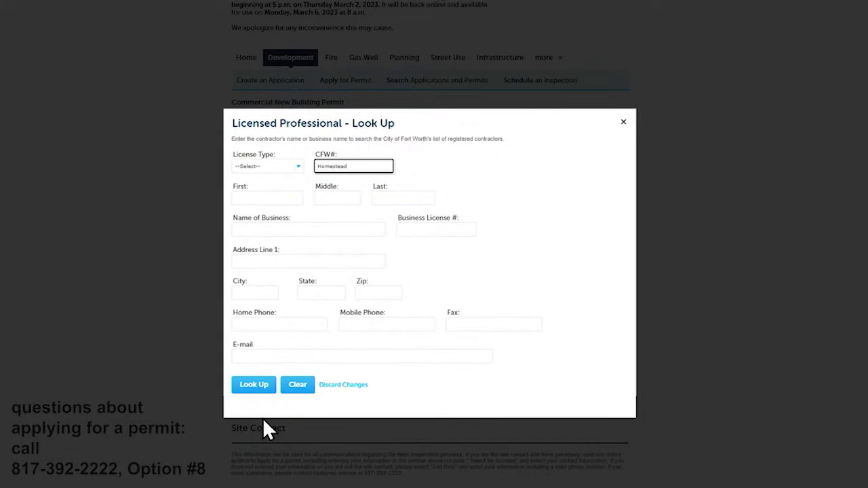
left_click(247, 384)
scroll(204, 272, "down", 3)
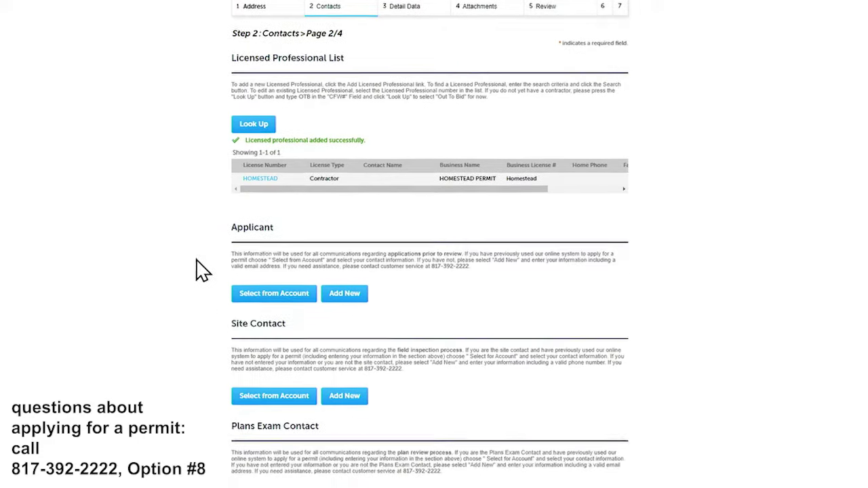
left_click(262, 246)
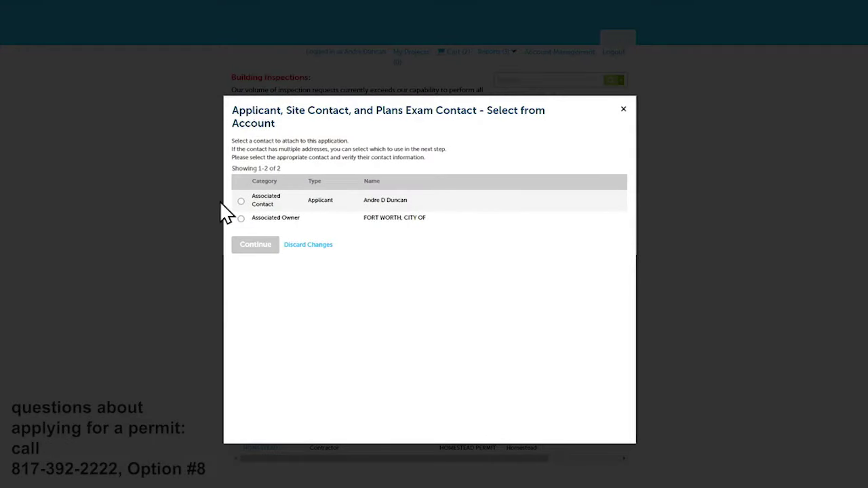
left_click(240, 201)
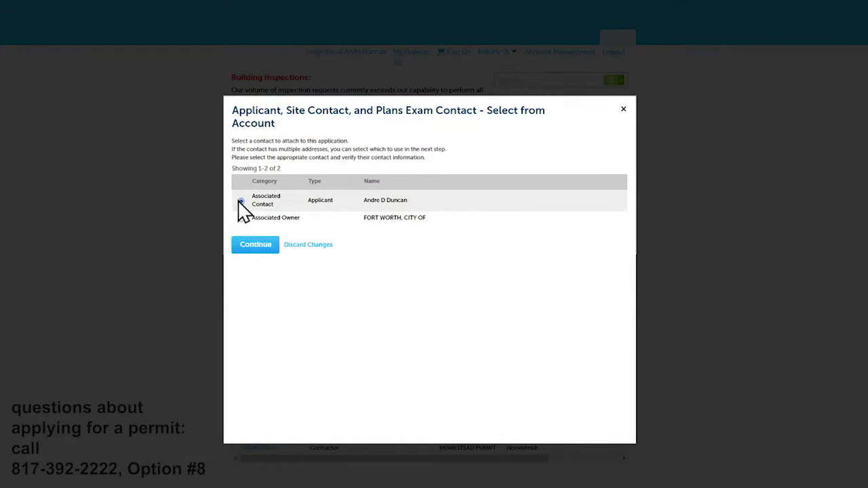
left_click(250, 246)
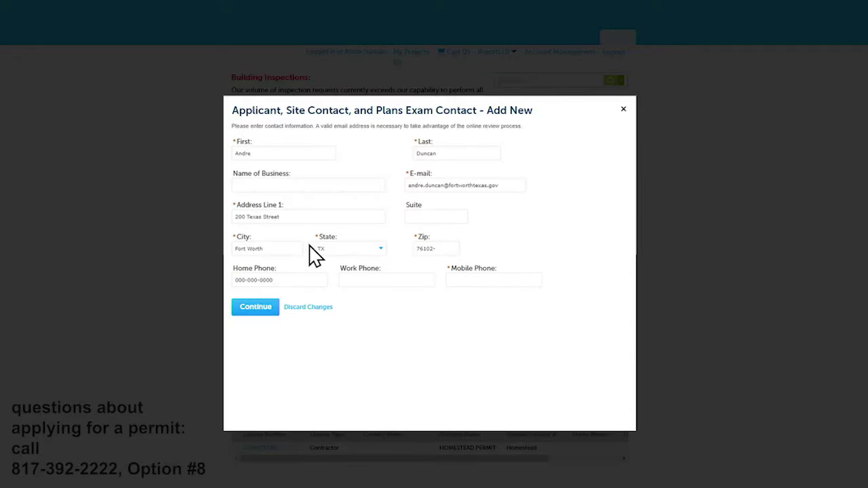
left_click(475, 280)
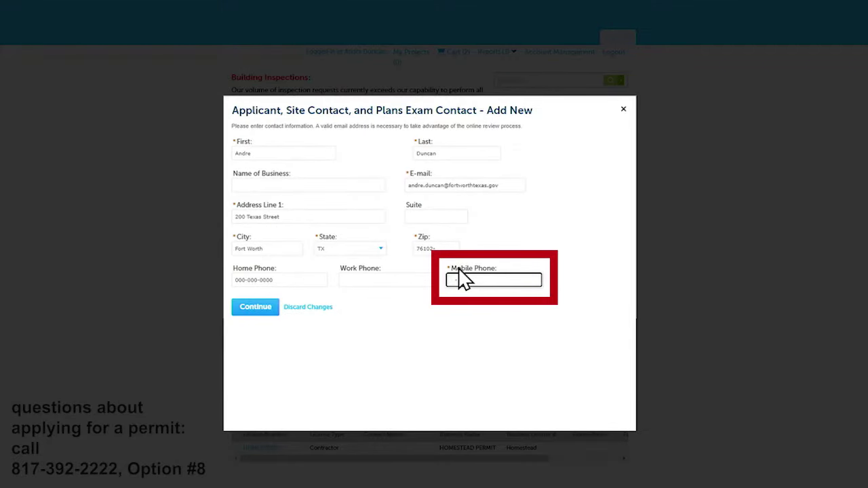
left_click(249, 309)
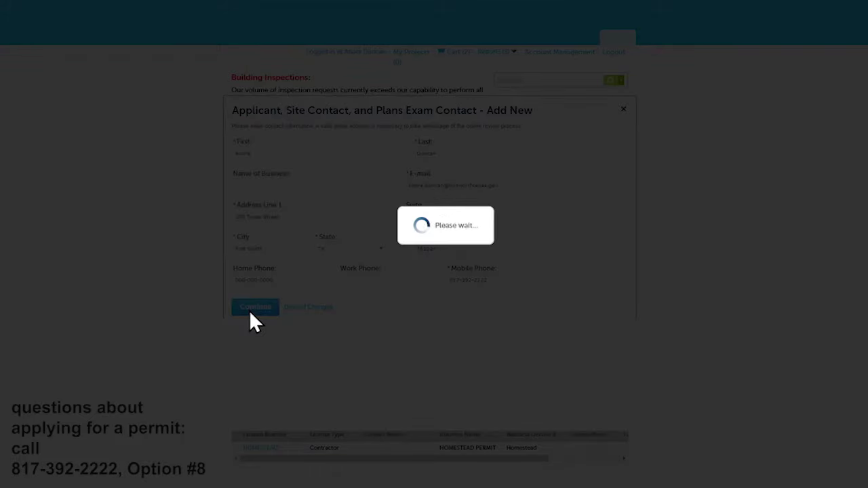
Add the account contact as site contact, filling in the mobile phone.
left_click(260, 345)
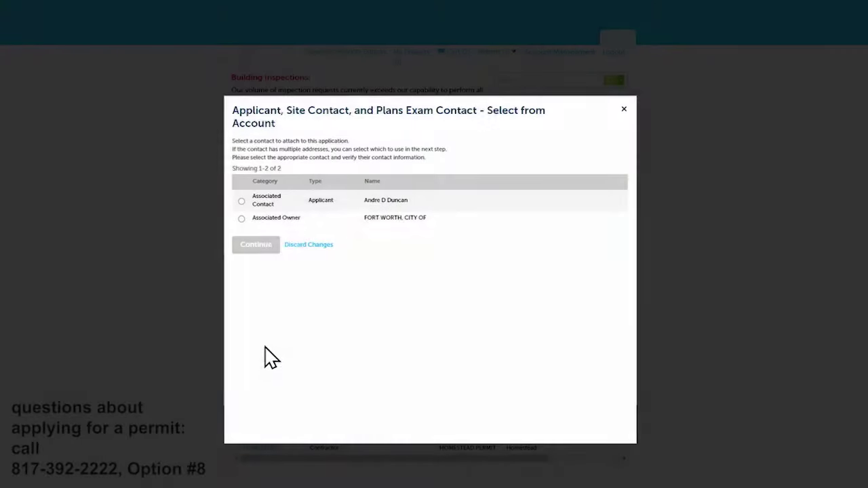
left_click(241, 202)
left_click(251, 246)
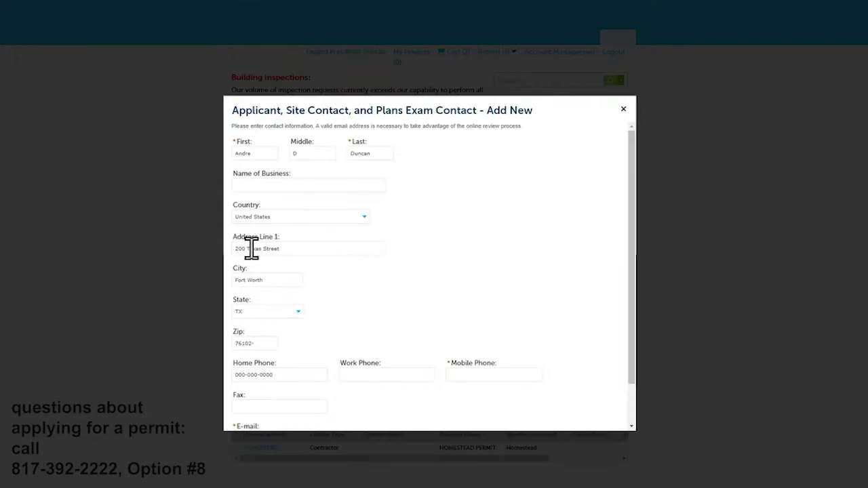
scroll(271, 258, "down", 2)
left_click(475, 329)
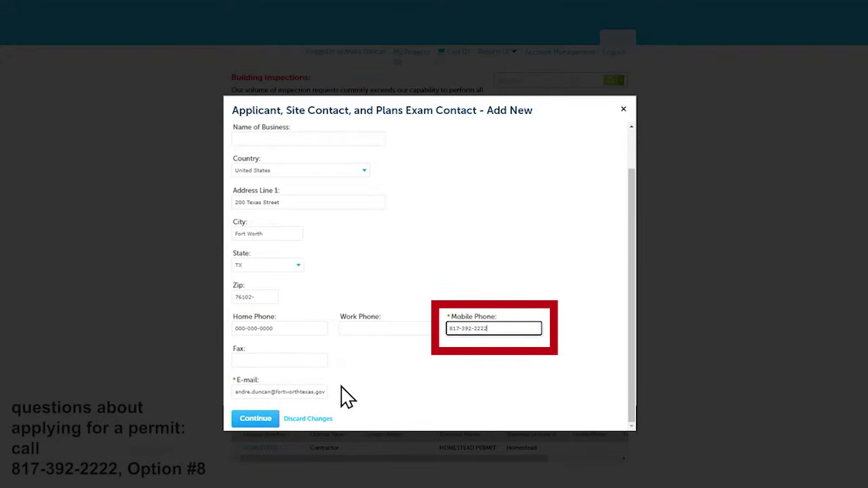
left_click(258, 419)
Add the account contact as plans exam contact and proceed to Detail Data.
left_click(270, 448)
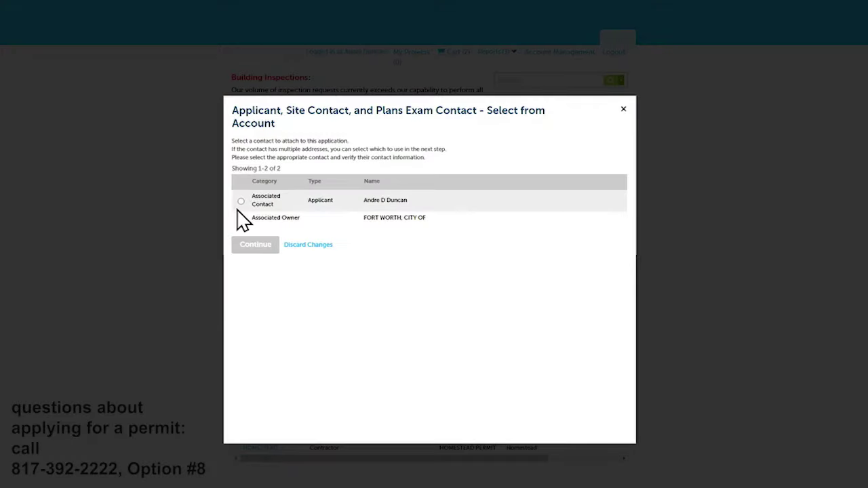
left_click(241, 201)
left_click(255, 244)
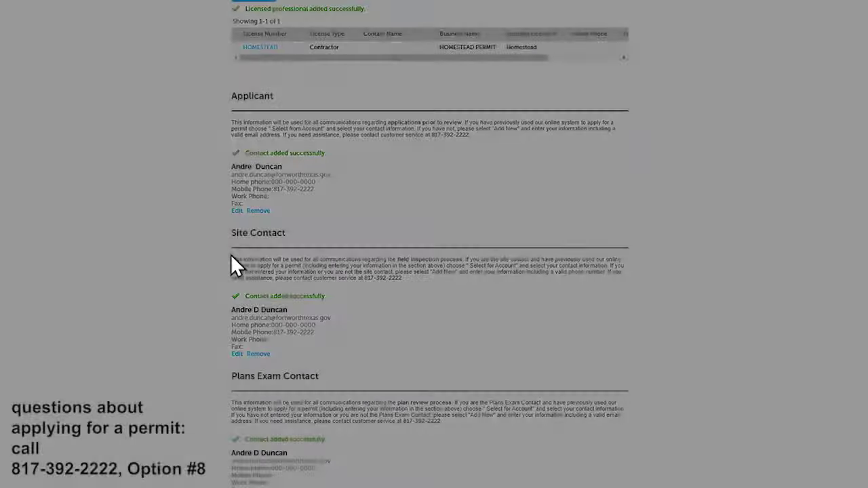
scroll(231, 152, "down", 1)
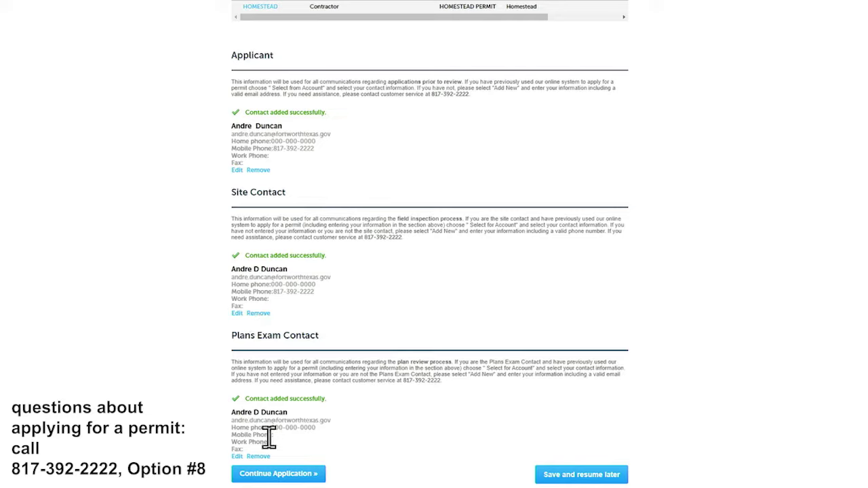
left_click(276, 475)
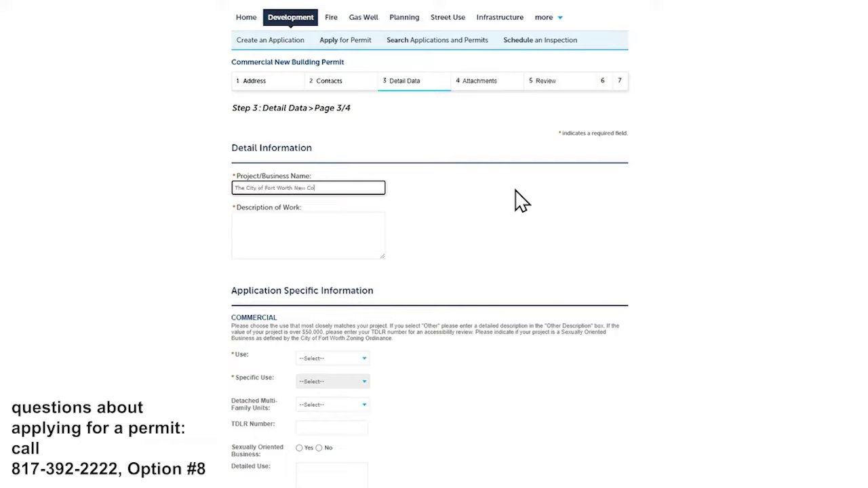
Set the Use to Office and the specific use to Government Facility.
key("Tab")
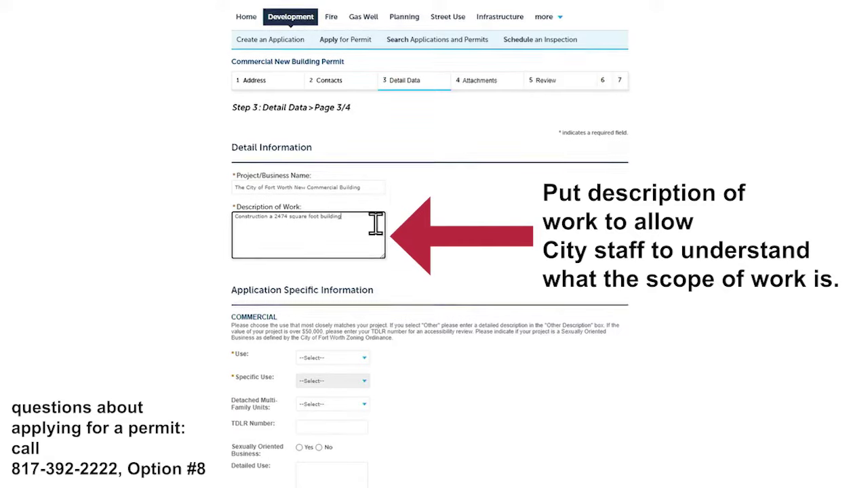
scroll(310, 237, "down", 5)
left_click(365, 205)
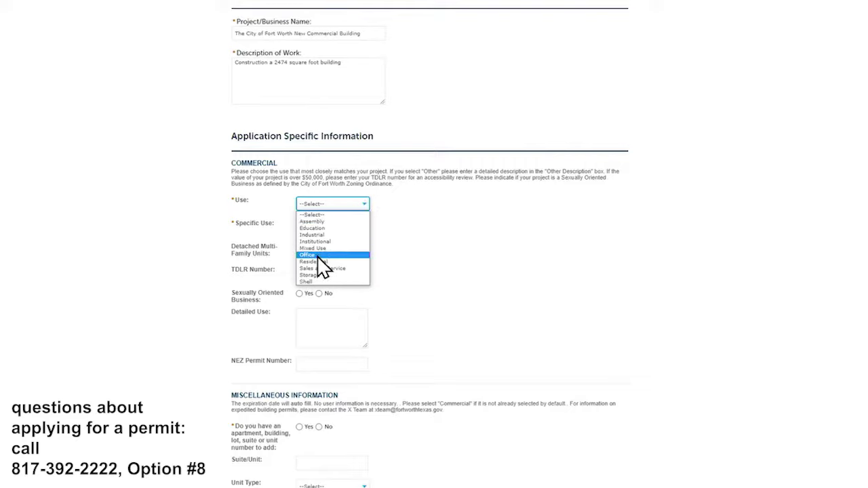
left_click(333, 254)
left_click(366, 229)
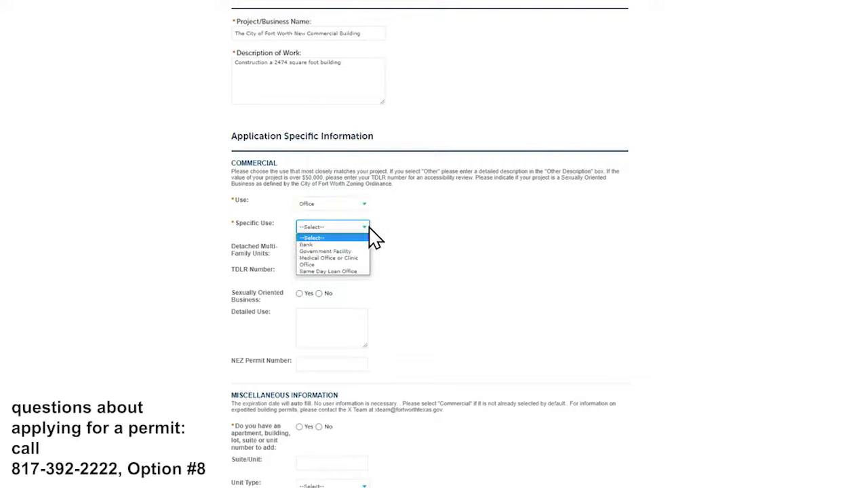
left_click(327, 251)
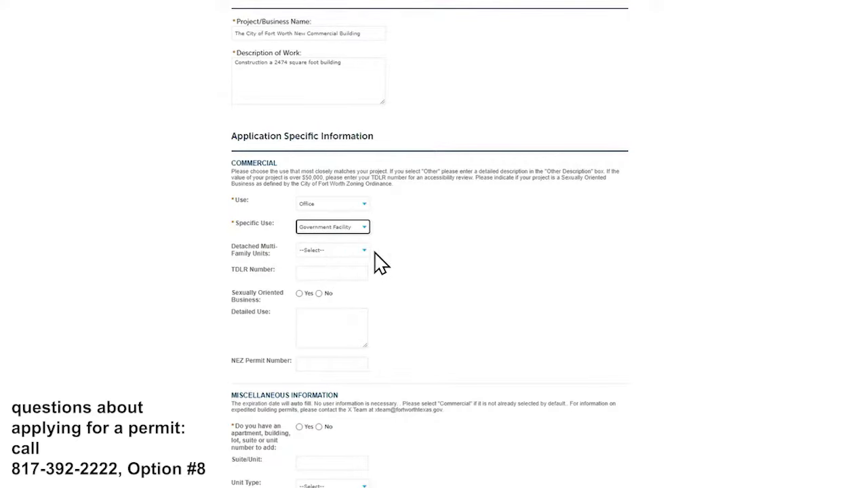
scroll(375, 265, "down", 1)
Enter the TDLR TABS number.
left_click(365, 223)
type("13251")
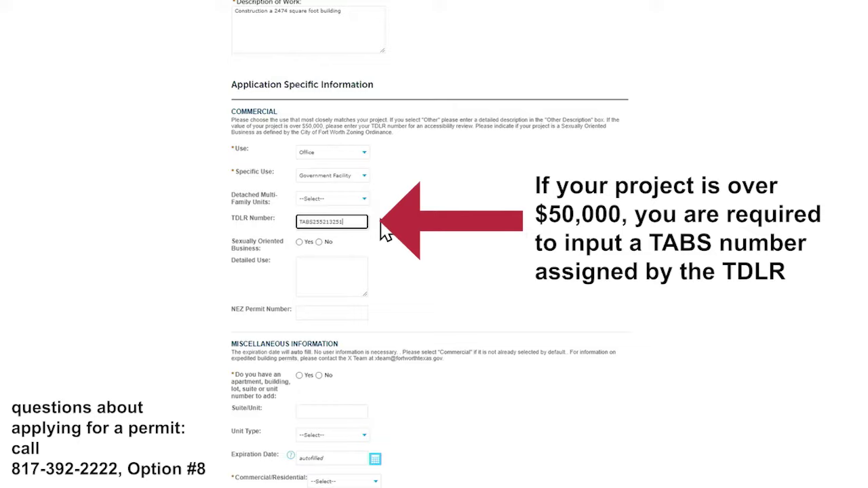
left_click(385, 232)
scroll(400, 238, "down", 3)
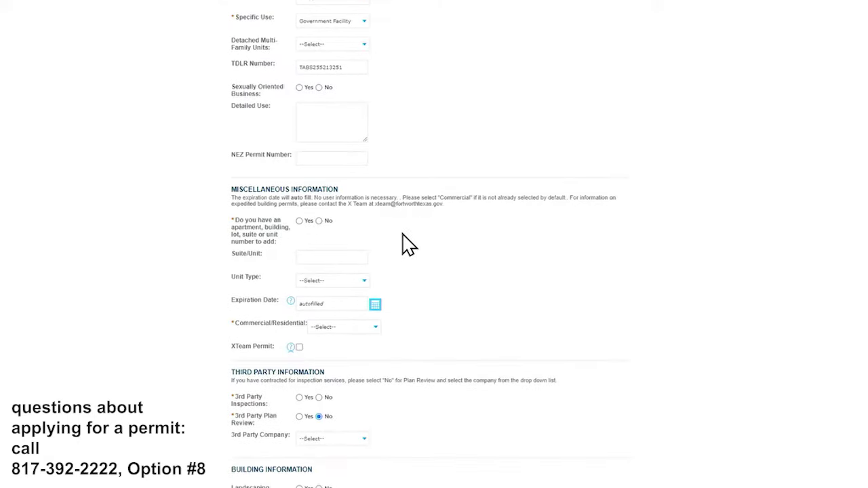
scroll(407, 245, "down", 2)
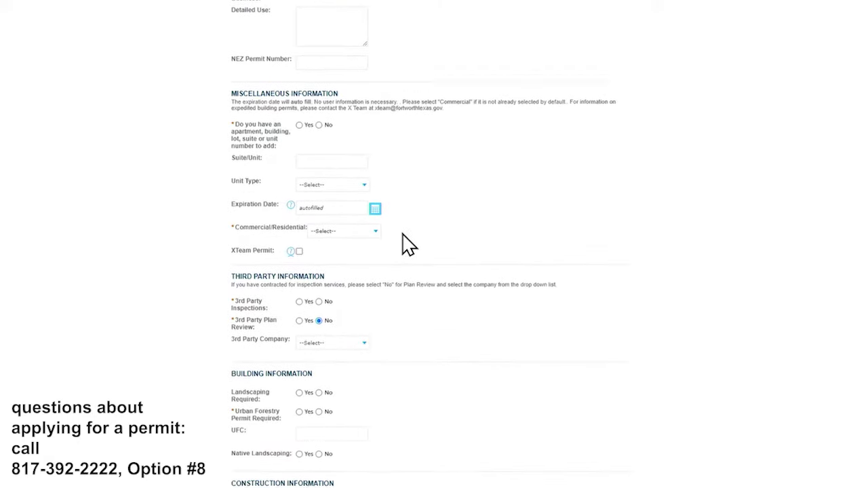
Answer No to having a suite or unit and classify the project as Commercial.
left_click(319, 118)
scroll(437, 150, "down", 1)
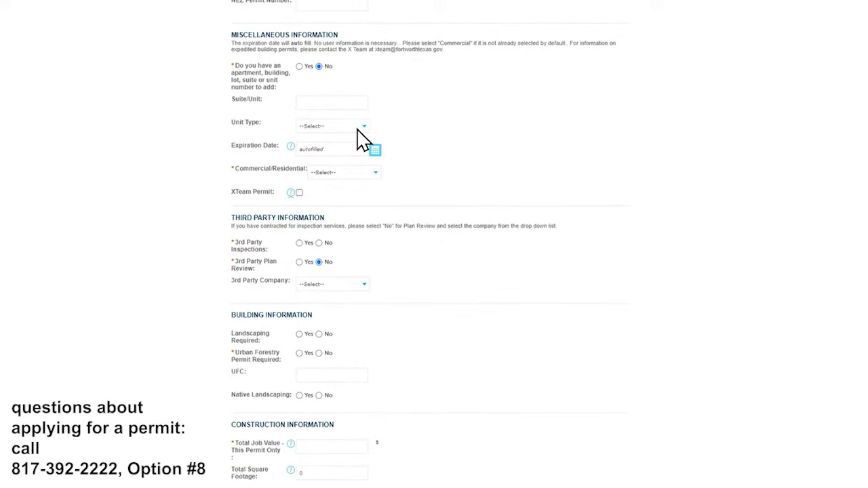
scroll(366, 143, "down", 1)
left_click(354, 71)
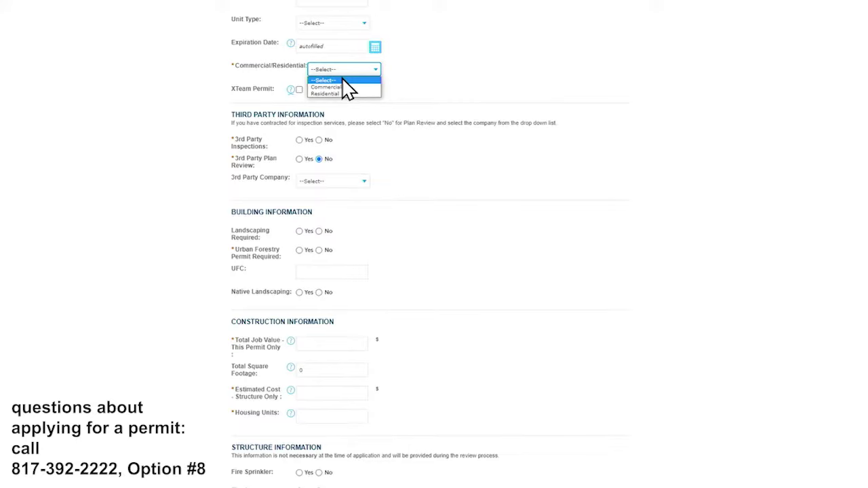
left_click(340, 87)
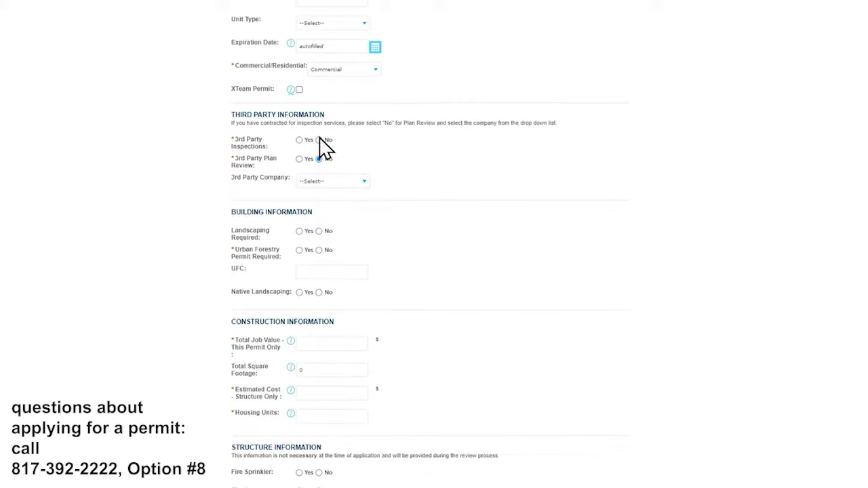
scroll(252, 74, "down", 2)
scroll(311, 101, "up", 1)
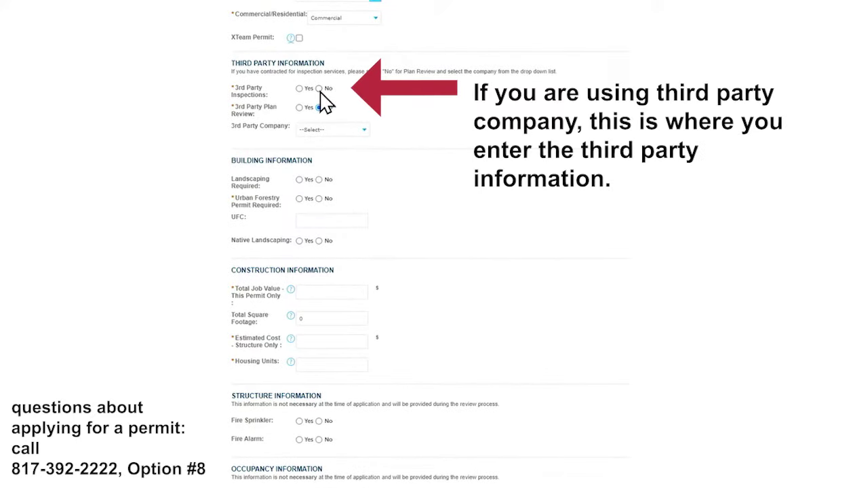
scroll(448, 128, "down", 2)
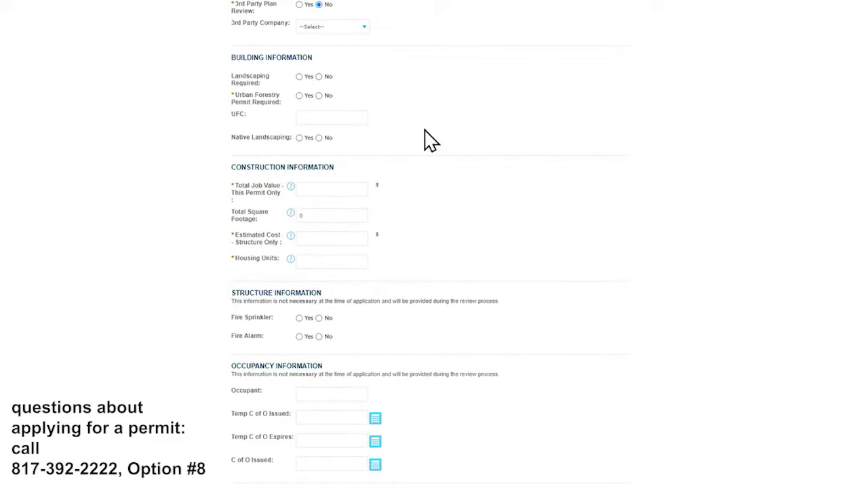
Mark landscaping as not required and add Urban Forestry permit number UFC.
left_click(318, 77)
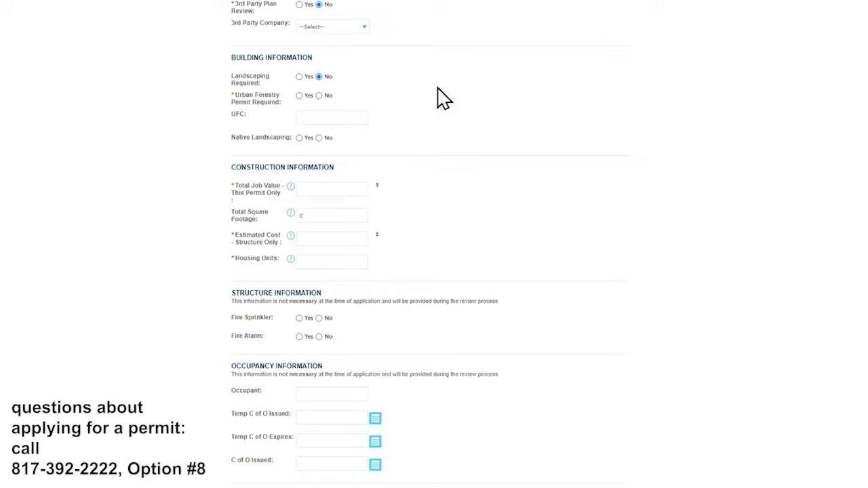
left_click(300, 96)
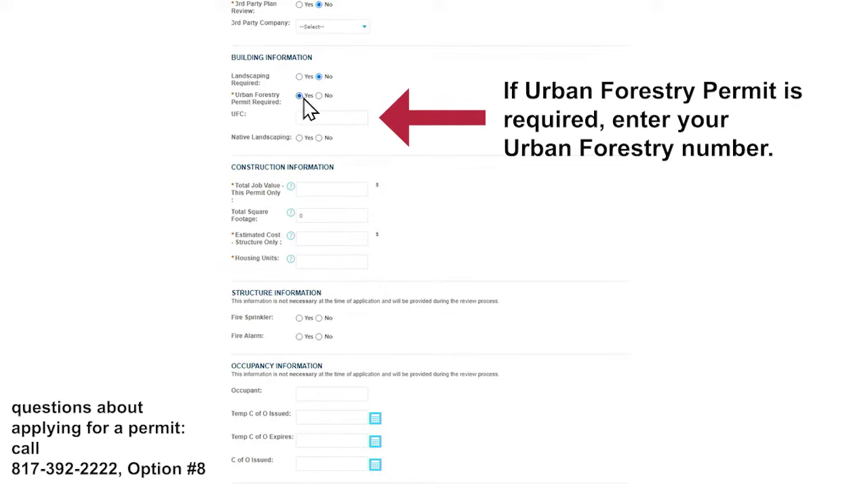
left_click(331, 118)
type("UFC22-21235")
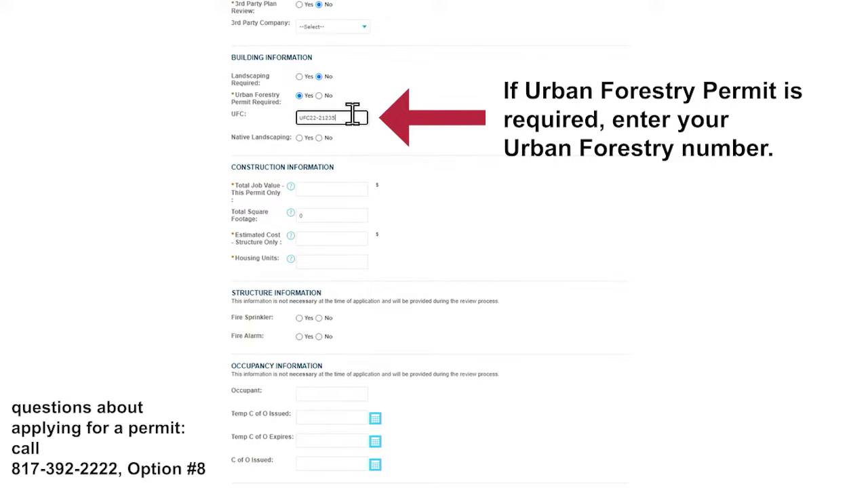
scroll(448, 197, "down", 3)
Enter total job value 100000, structure cost 75000 and 0 housing units, then continue.
left_click(320, 84)
type("100000")
left_click(342, 133)
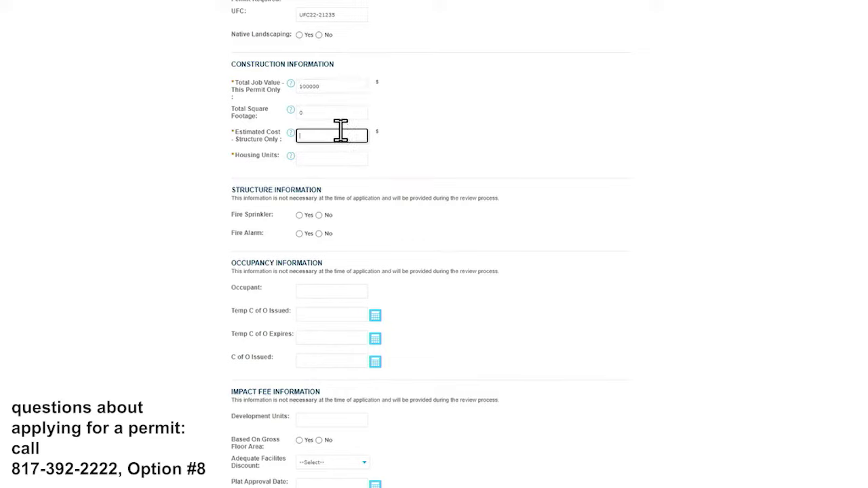
type("75000")
left_click(359, 156)
type("0")
left_click(425, 172)
scroll(339, 180, "down", 3)
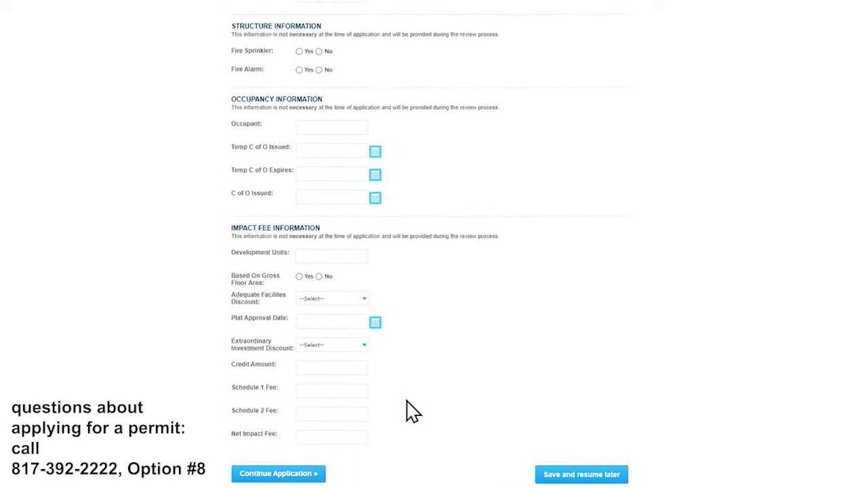
left_click(264, 475)
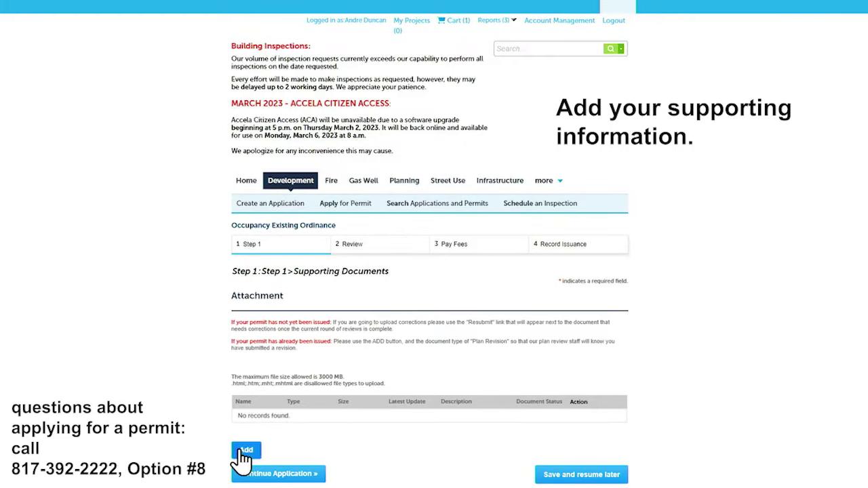
left_click(244, 451)
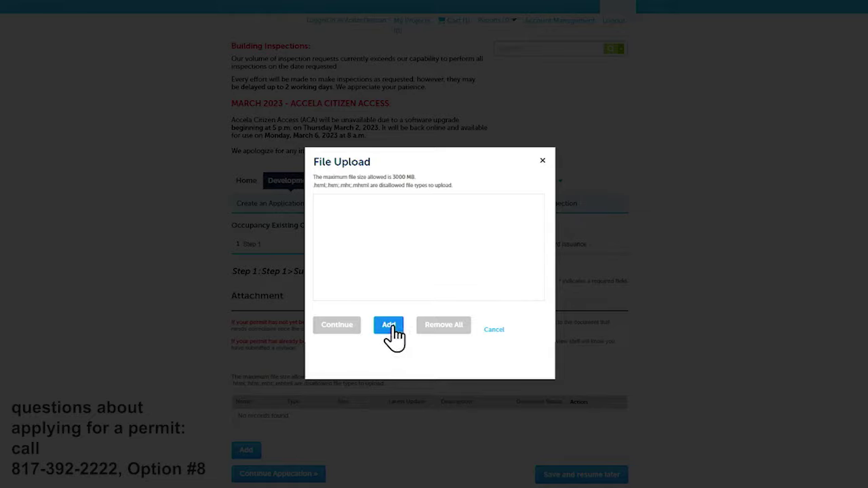
left_click(390, 327)
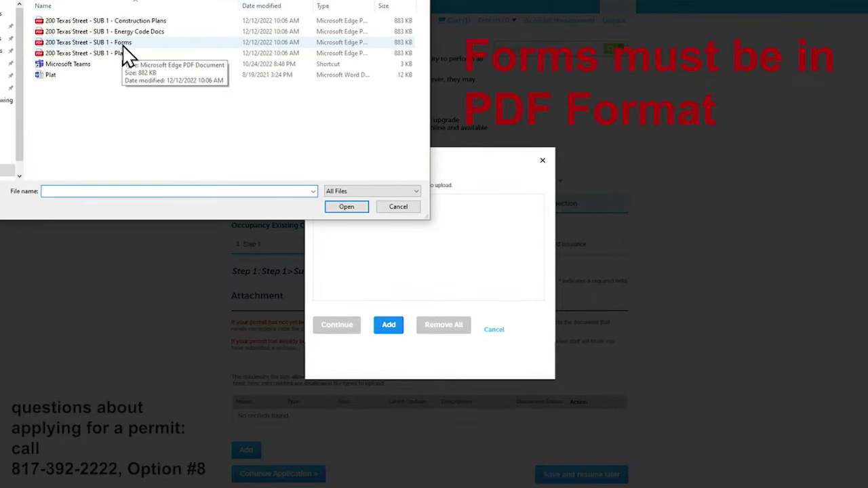
double_click(124, 44)
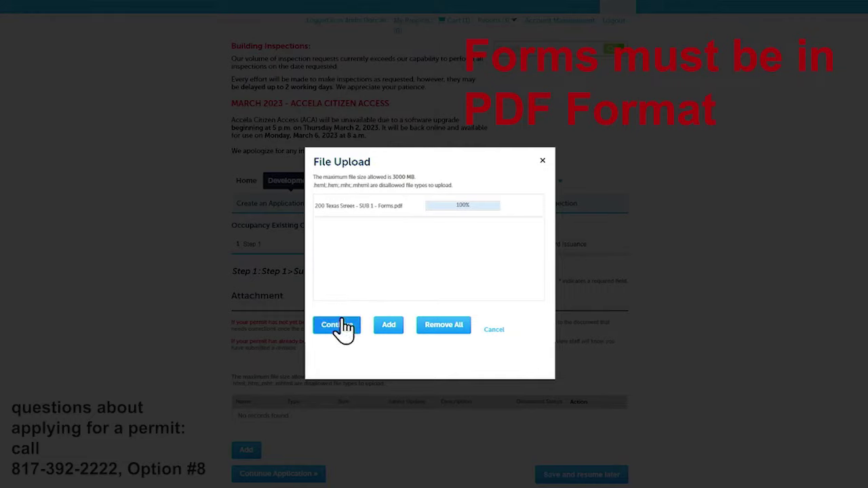
left_click(337, 325)
scroll(327, 271, "down", 3)
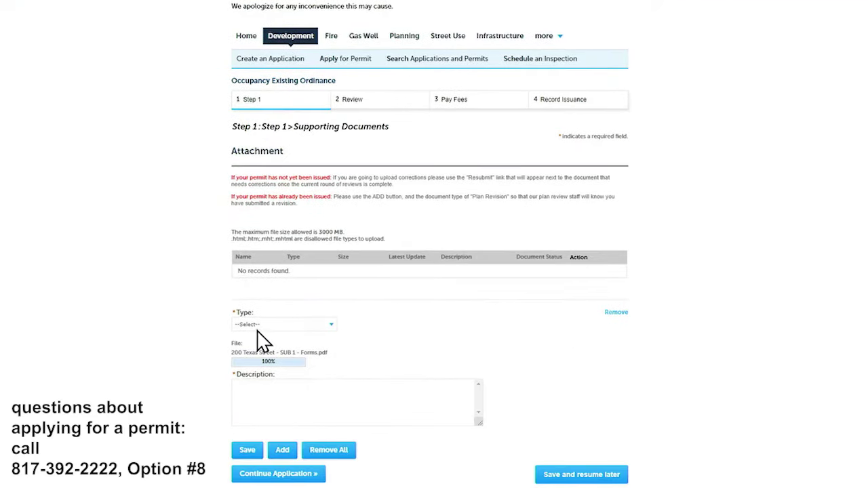
Set its type to Forms, describe it as 'Forms required for Certificate of Occupancy', and save.
left_click(268, 325)
left_click(262, 362)
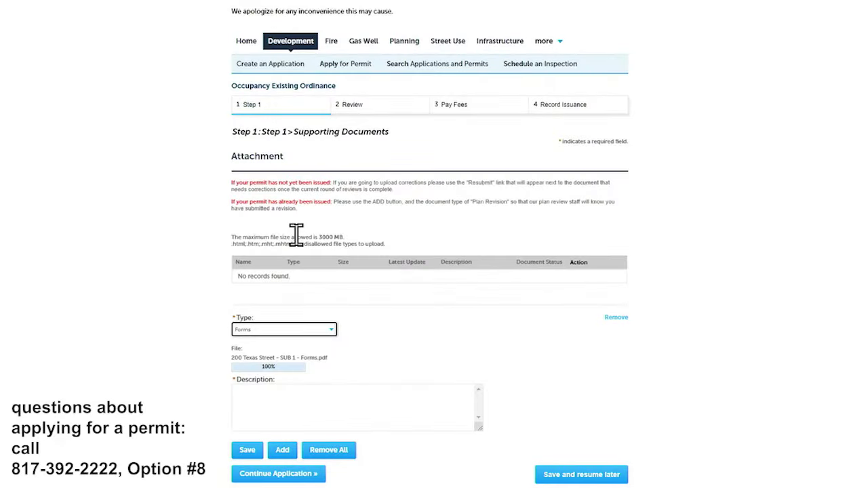
left_click(252, 391)
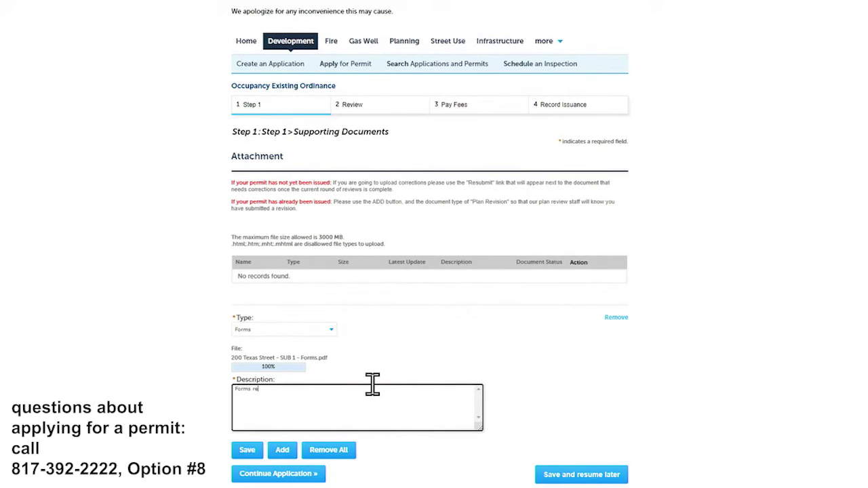
type("Forms required for Certificate of Occupancy")
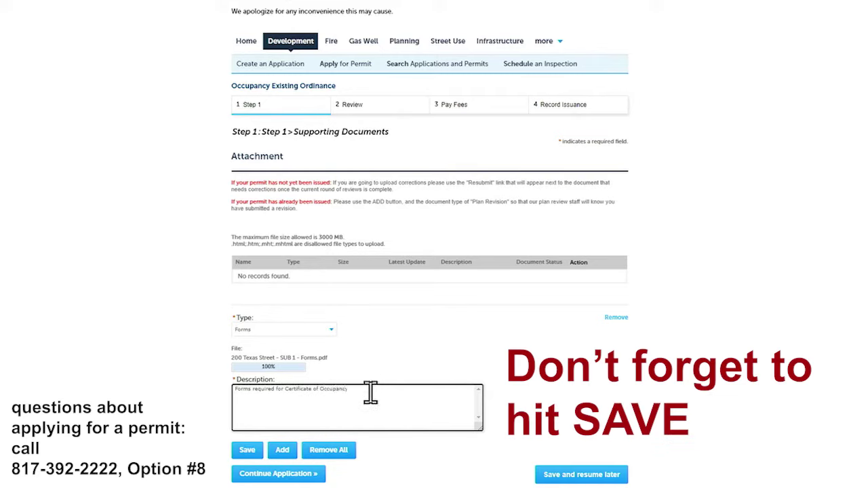
left_click(248, 451)
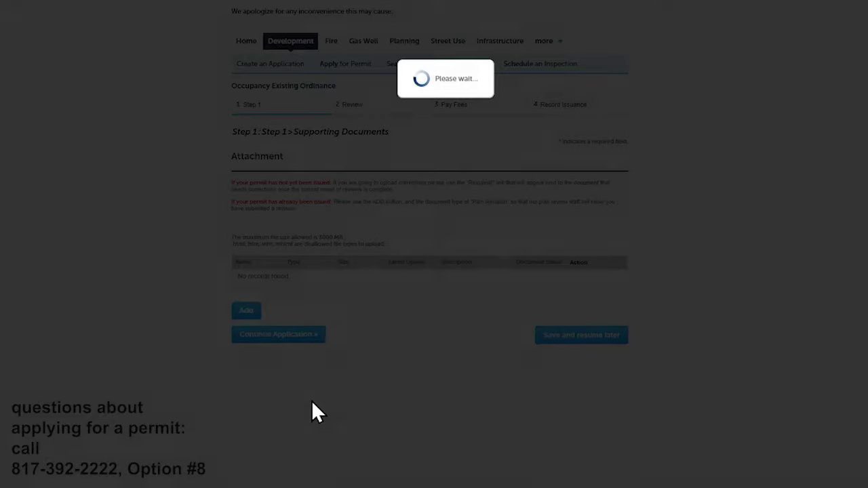
Scroll through the Step 2 review page, then continue to Pay Fees totalling $43.00.
scroll(275, 324, "down", 1)
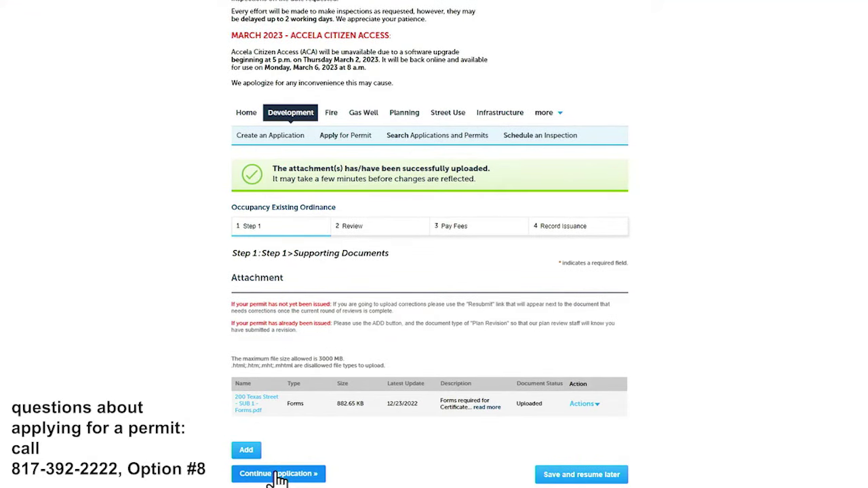
left_click(278, 475)
scroll(317, 262, "down", 2)
scroll(339, 275, "down", 2)
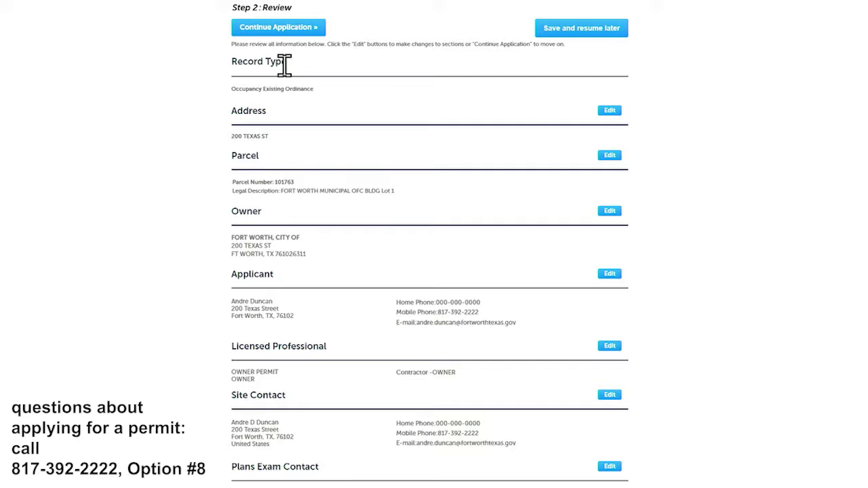
scroll(287, 77, "down", 2)
scroll(293, 80, "down", 5)
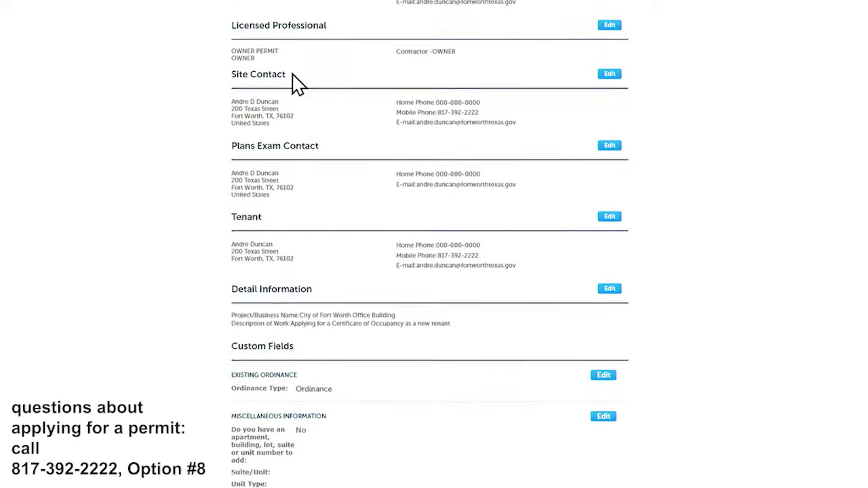
scroll(299, 85, "down", 4)
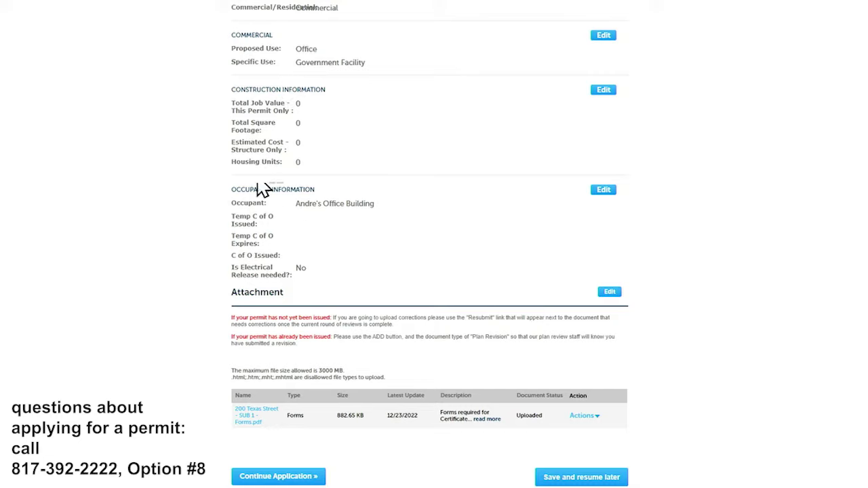
left_click(281, 477)
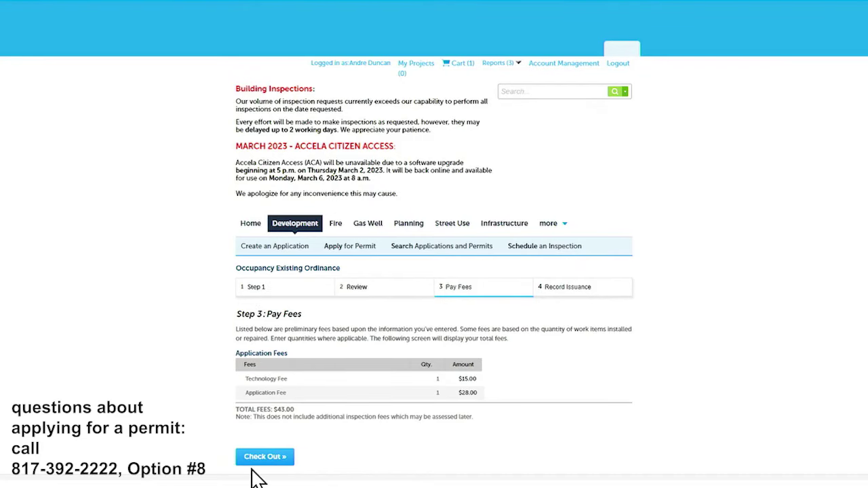
Check out the $332.00 cart and scroll the Payment Information page down to Authorize.
left_click(262, 460)
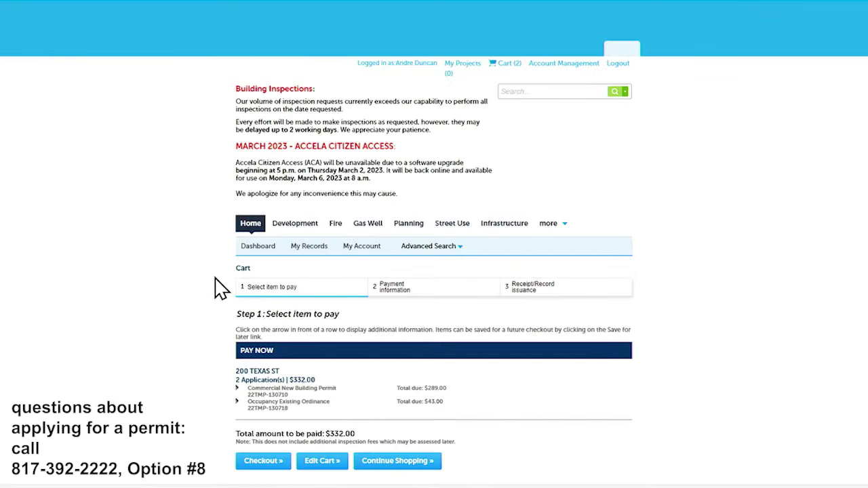
left_click(251, 462)
scroll(257, 332, "down", 5)
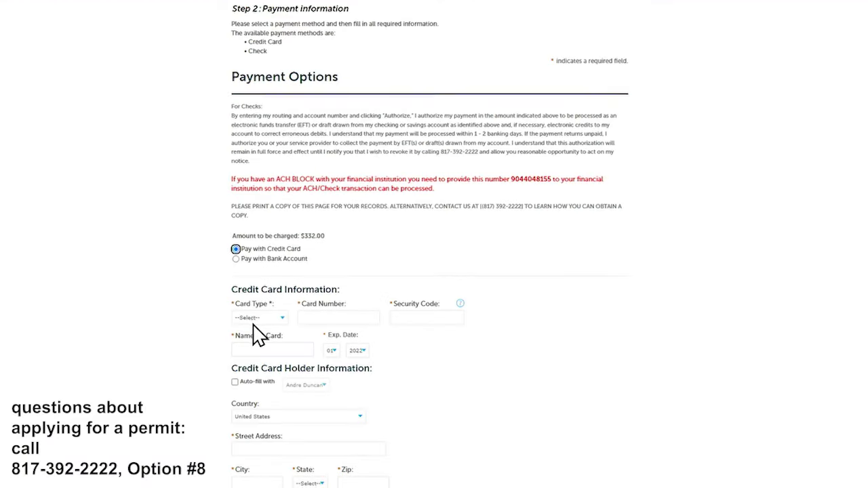
scroll(256, 332, "down", 1)
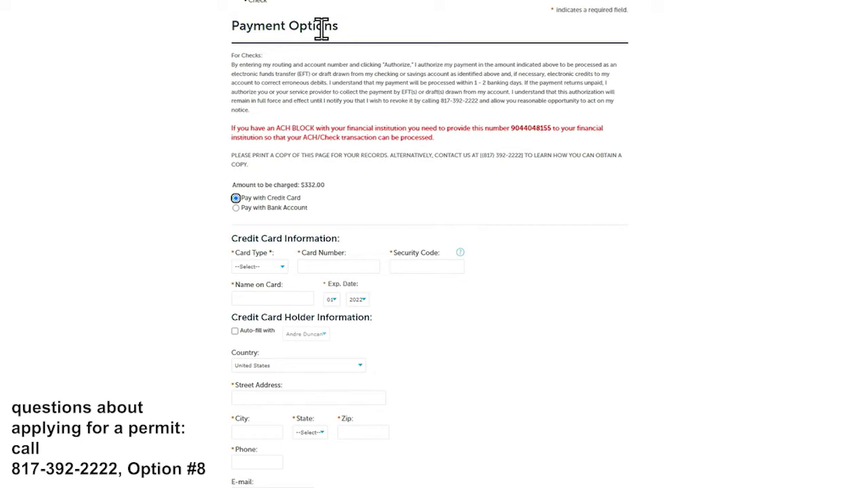
scroll(256, 161, "down", 1)
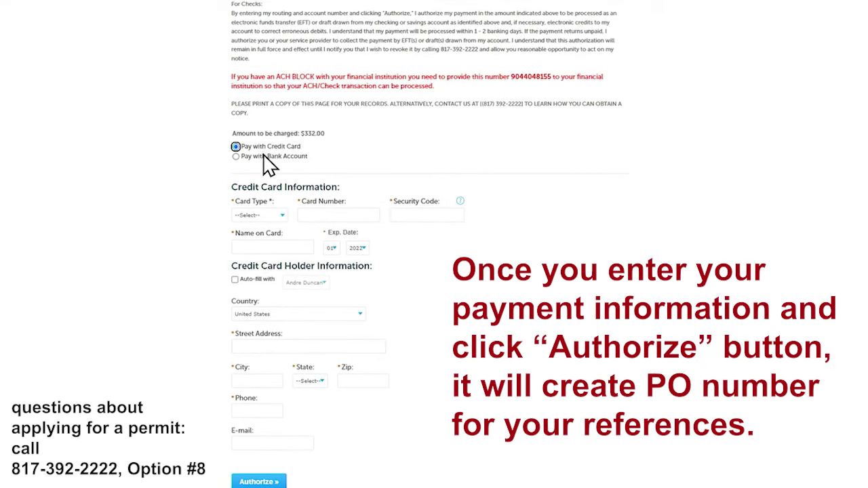
scroll(314, 272, "down", 1)
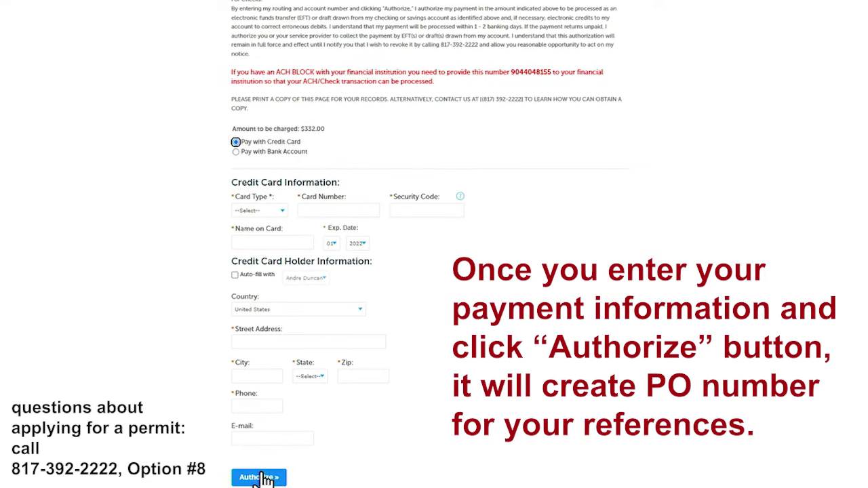